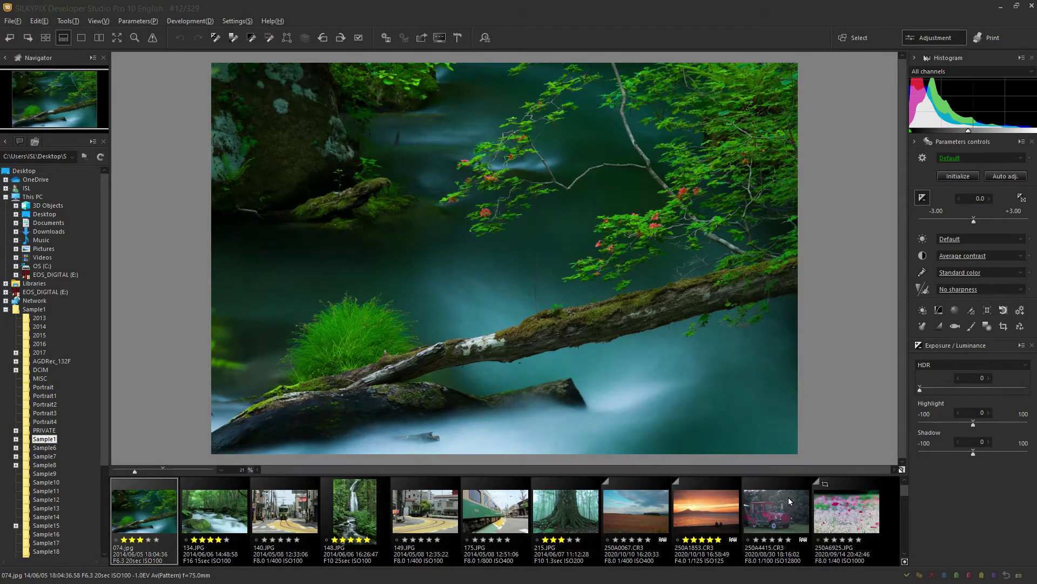
Step: Select the 250A1853.CR3 Mount Fuji sunset thumbnail in the filmstrip to show it in the preview
left_click(705, 514)
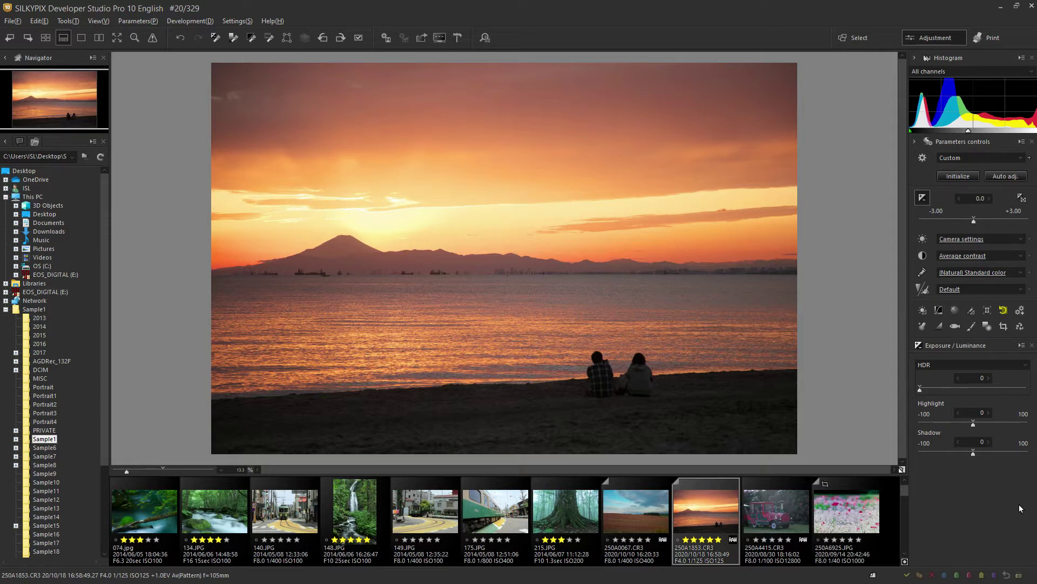
Step: Add Gradual correction filter 1 to the sunset photo, placed on the image with feather 50
left_click(987, 327)
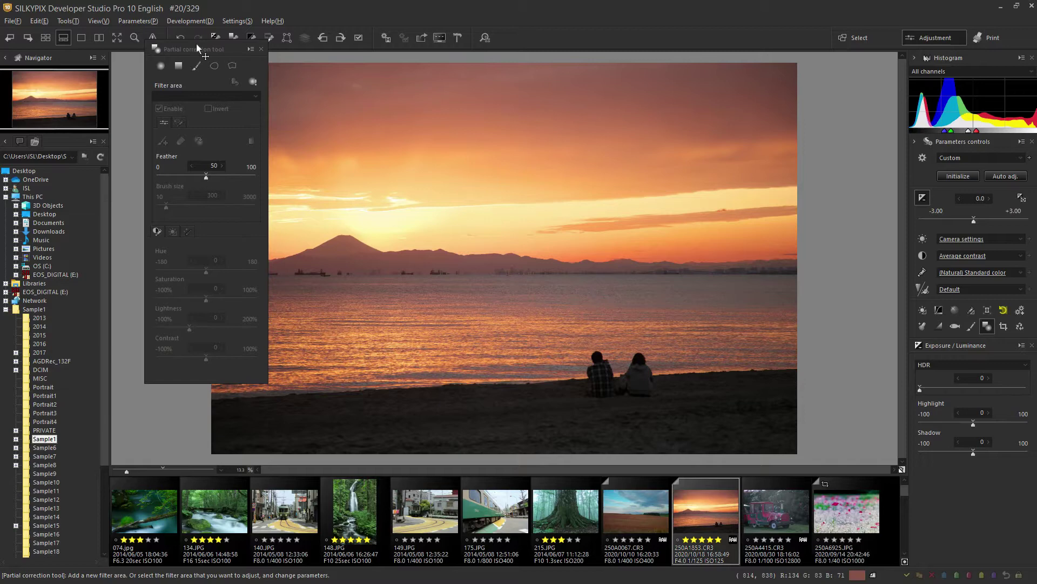
left_click_drag(198, 49, 815, 97)
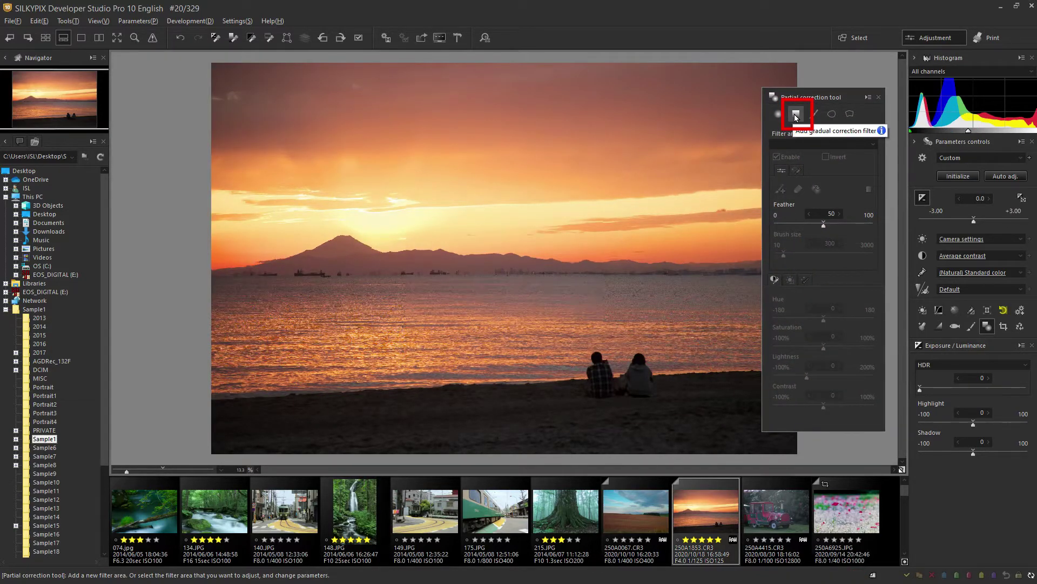
left_click(796, 114)
left_click(505, 257)
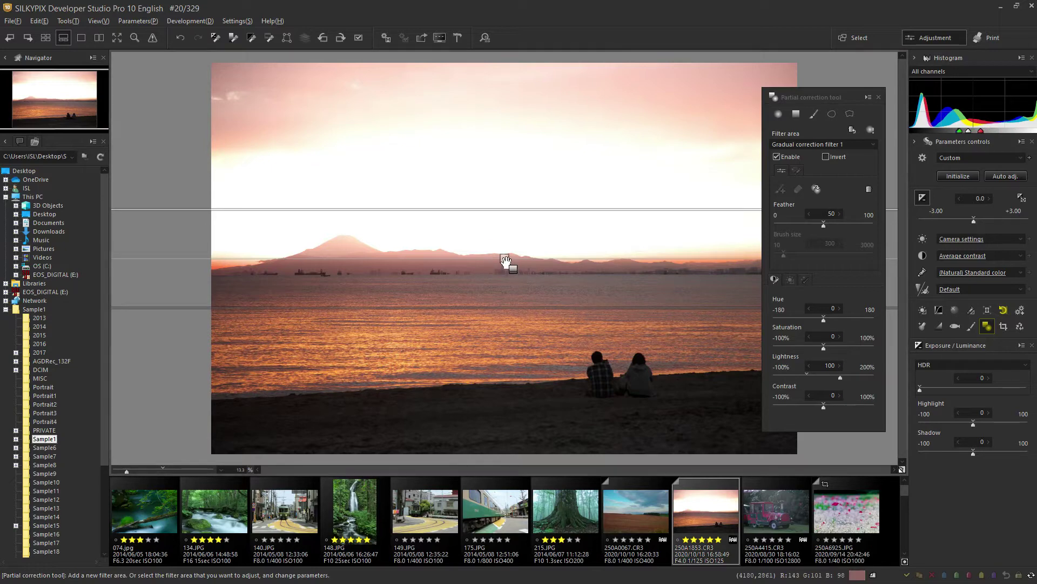
Step: Stretch the gradient's upper edge into the sky and shift its band onto the mountain horizon
mouse_move(504, 265)
left_mouse_down()
mouse_move(507, 286)
mouse_move(506, 276)
left_mouse_up()
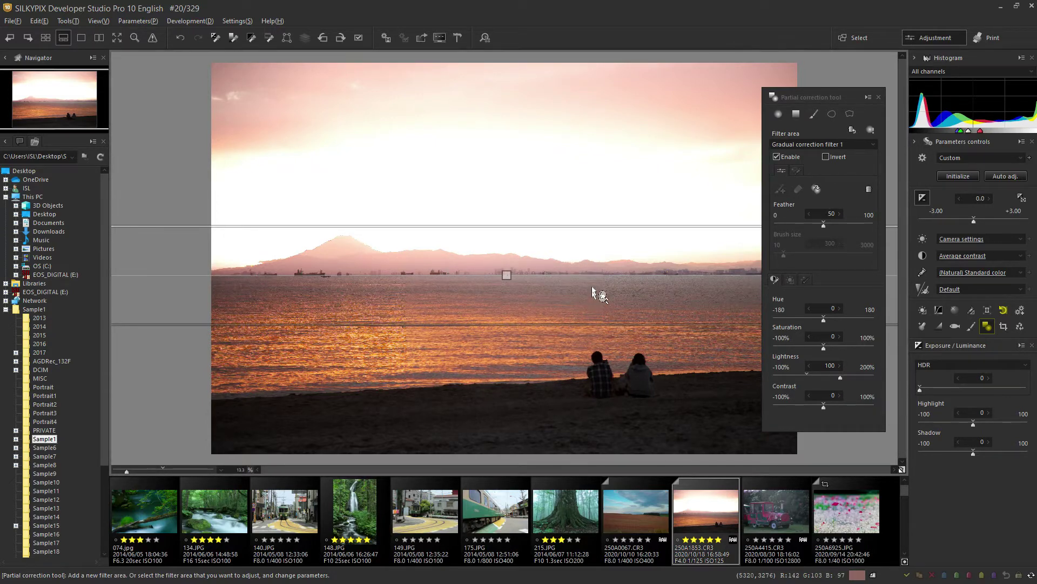
mouse_move(571, 225)
left_mouse_down()
mouse_move(572, 97)
mouse_move(569, 307)
mouse_move(568, 276)
left_mouse_up()
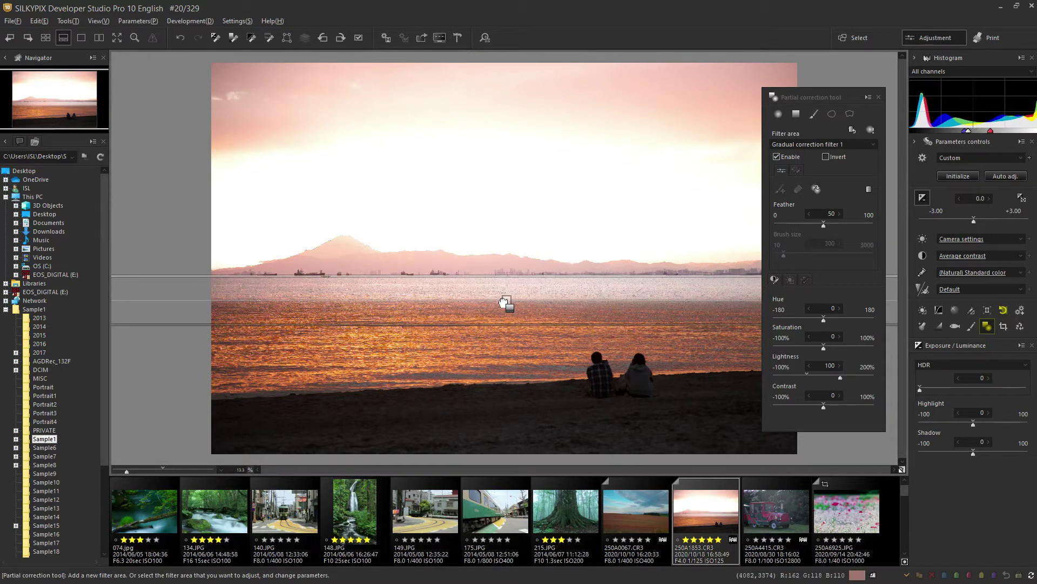
left_click_drag(505, 301, 505, 279)
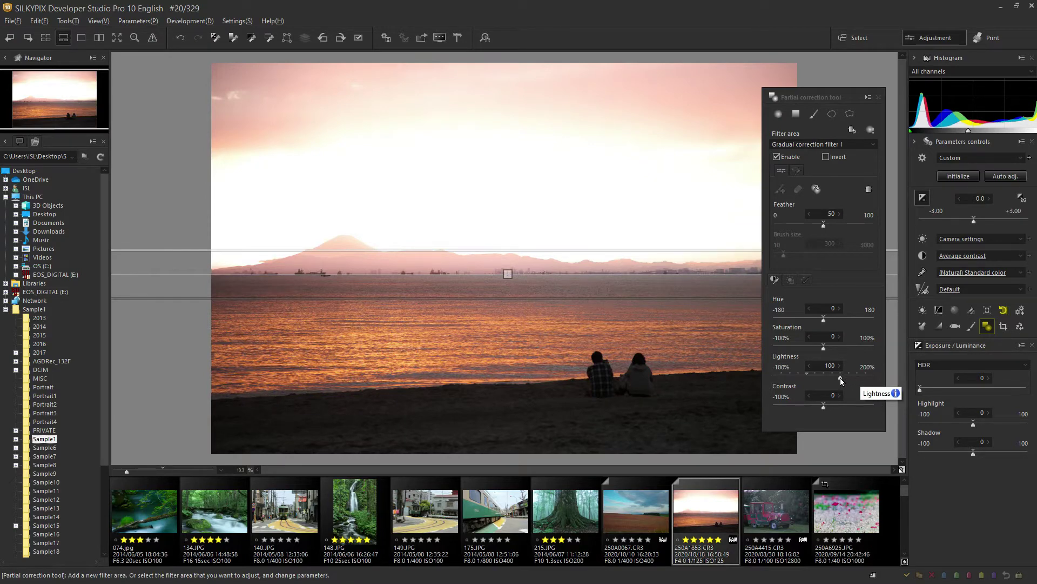
Step: Set the gradual filter's lightness to -19, toggle it to compare before and after, then close the panel
left_click(809, 375)
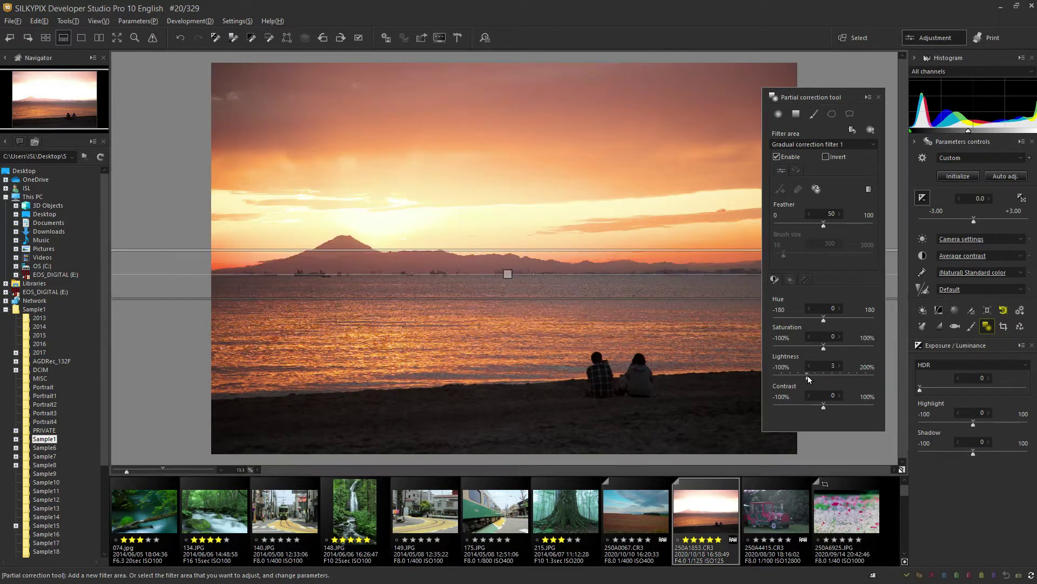
left_click_drag(803, 376, 800, 376)
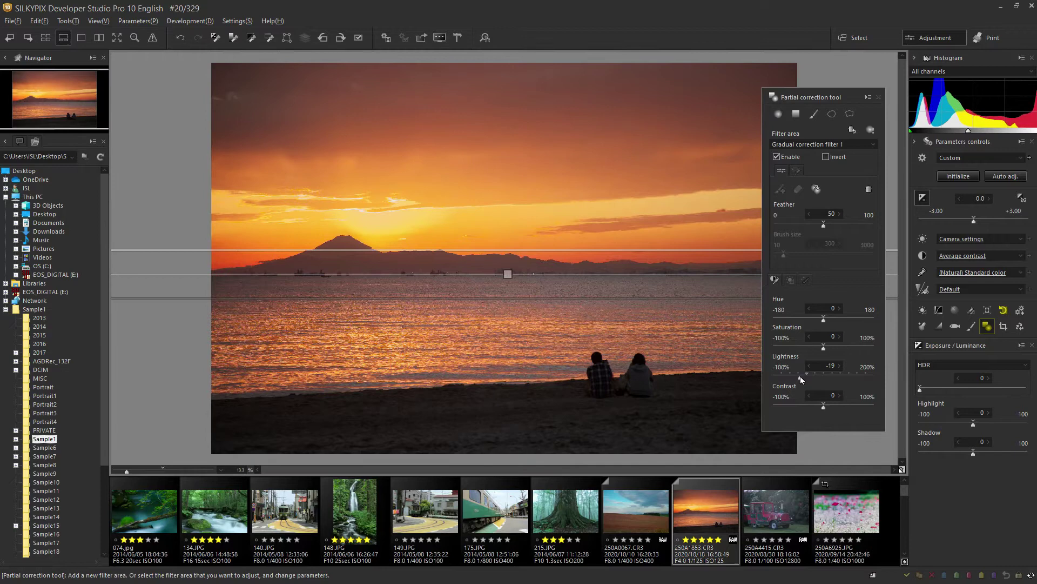
left_click(776, 157)
left_click(776, 157)
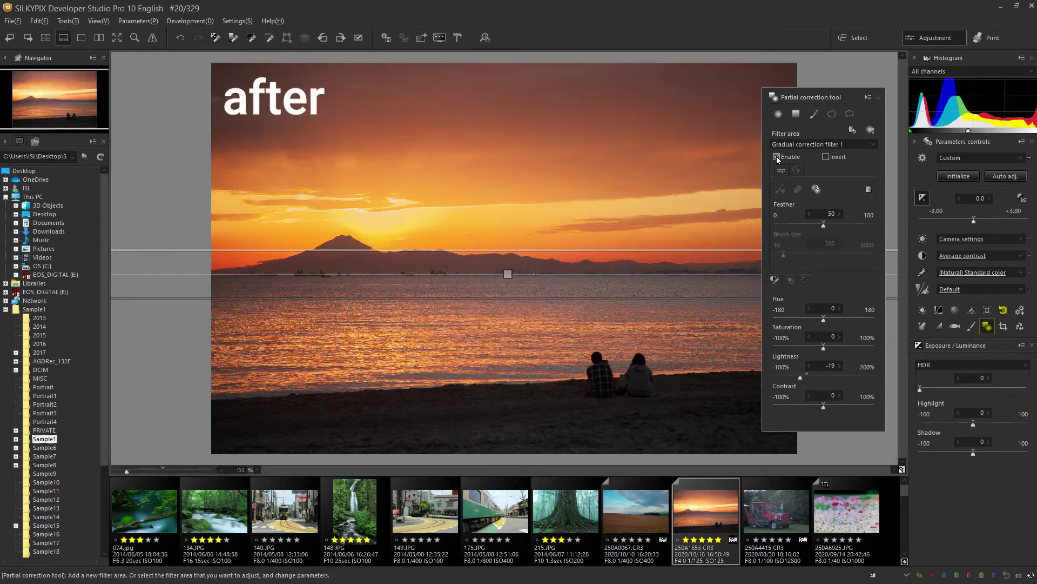
left_click(776, 156)
left_click(776, 157)
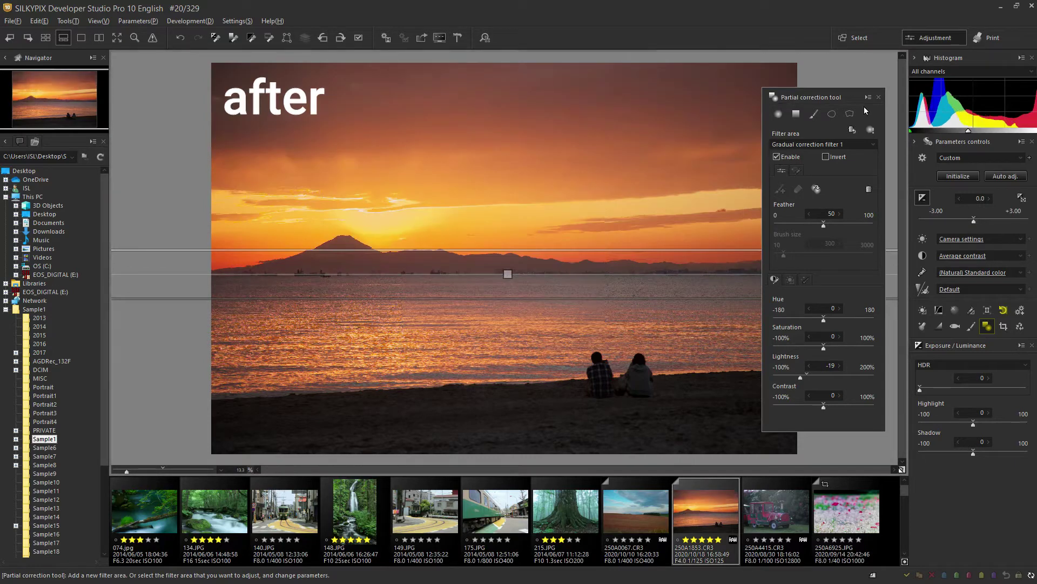
left_click(879, 97)
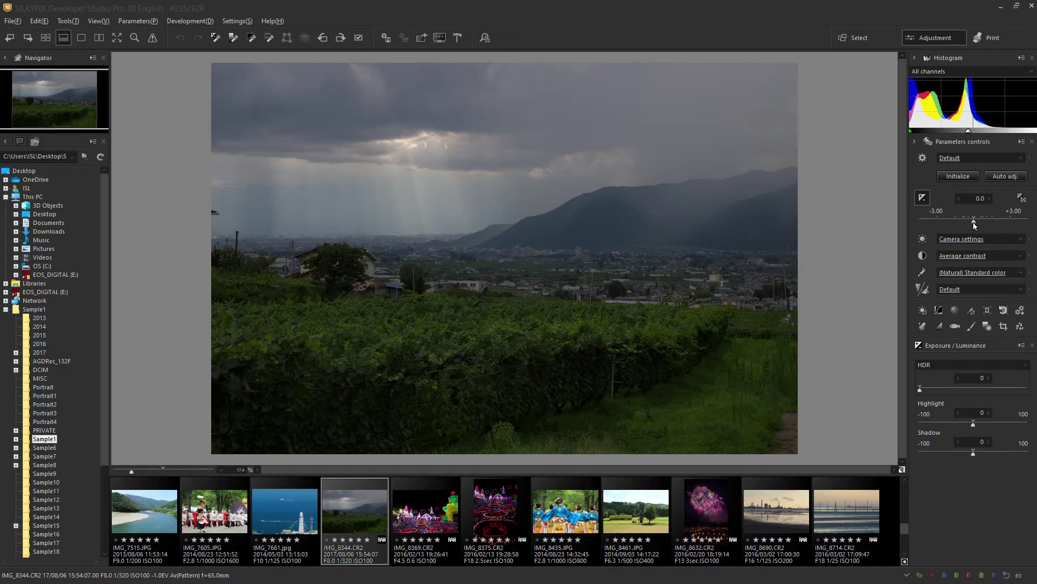
Step: Push the vineyard photo's exposure to +1.30, inspect sky noise at 400% zoom, then readjust exposure
left_click_drag(973, 222, 997, 221)
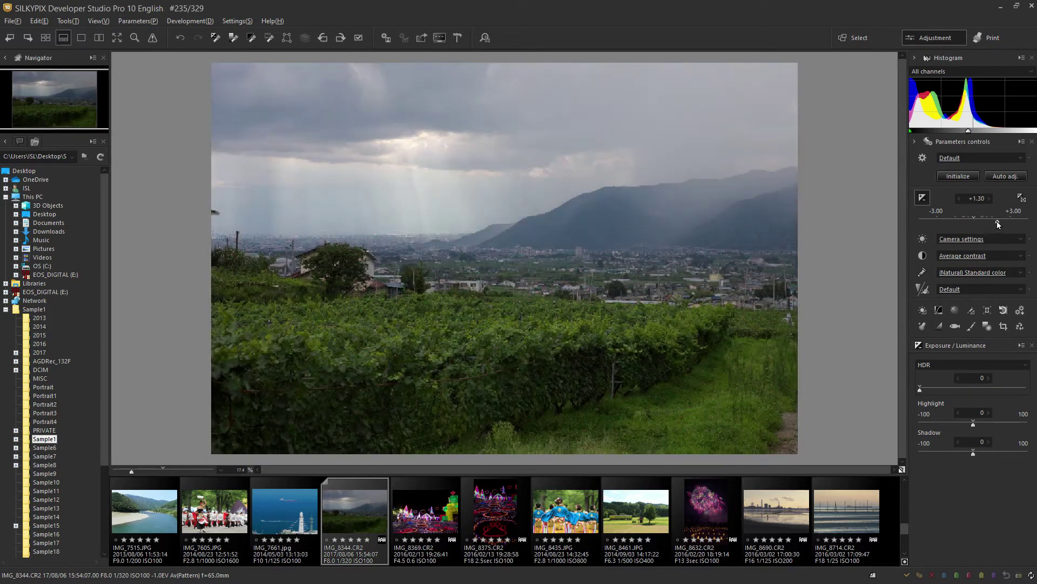
left_click(186, 470)
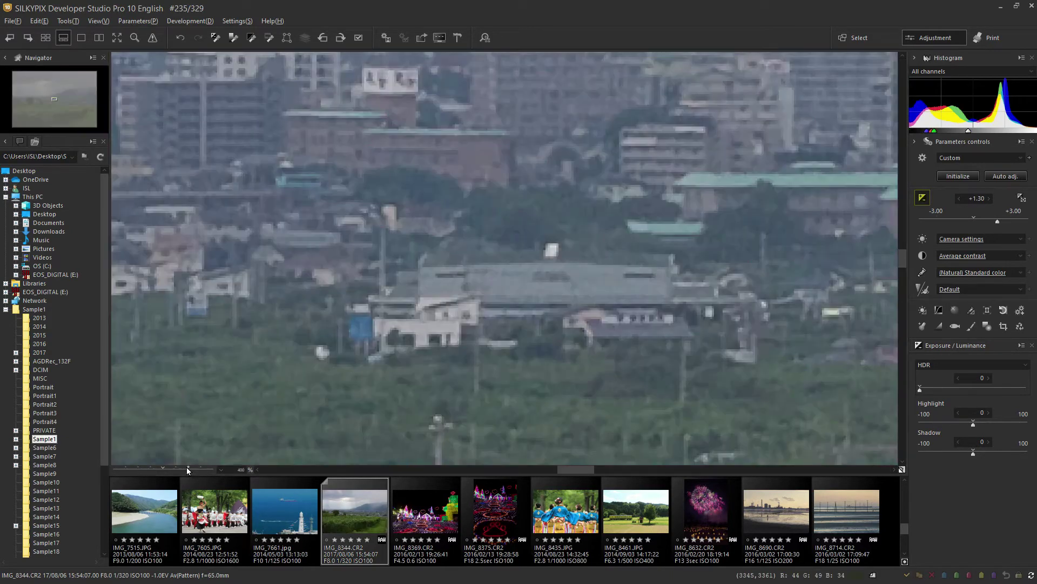
left_click_drag(685, 157, 643, 339)
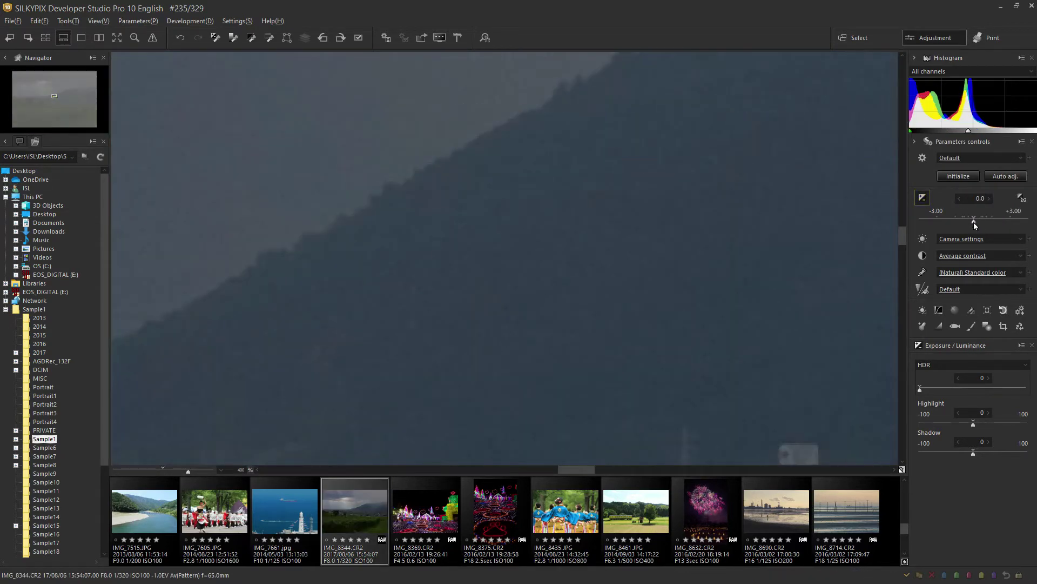
left_click_drag(974, 222, 997, 216)
scroll(501, 238, "down", 5)
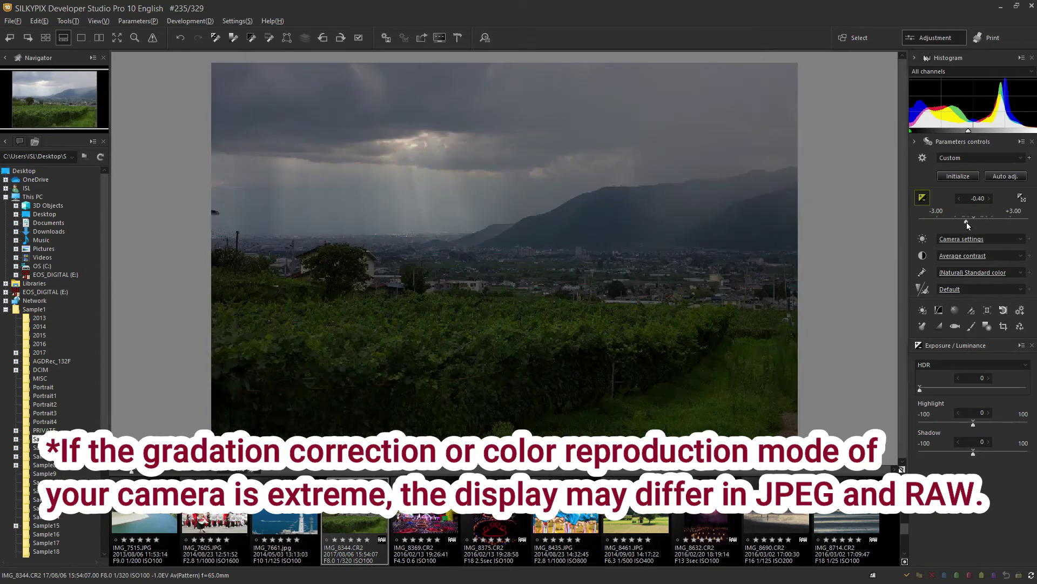
Step: Raise the vineyard photo's exposure to +1.40 and place a gradual correction filter over the sky
left_click_drag(970, 222, 997, 222)
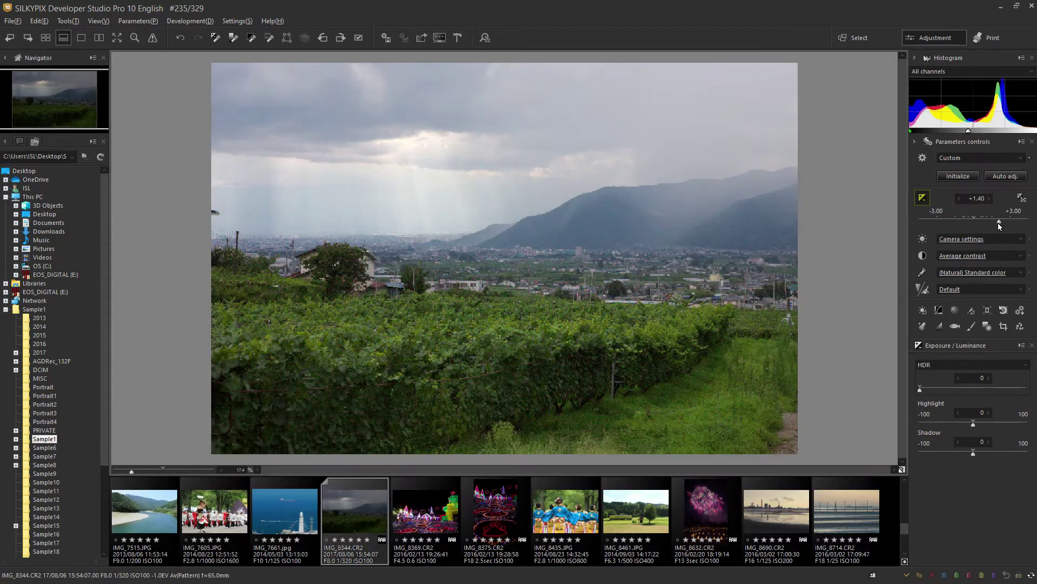
left_click(987, 327)
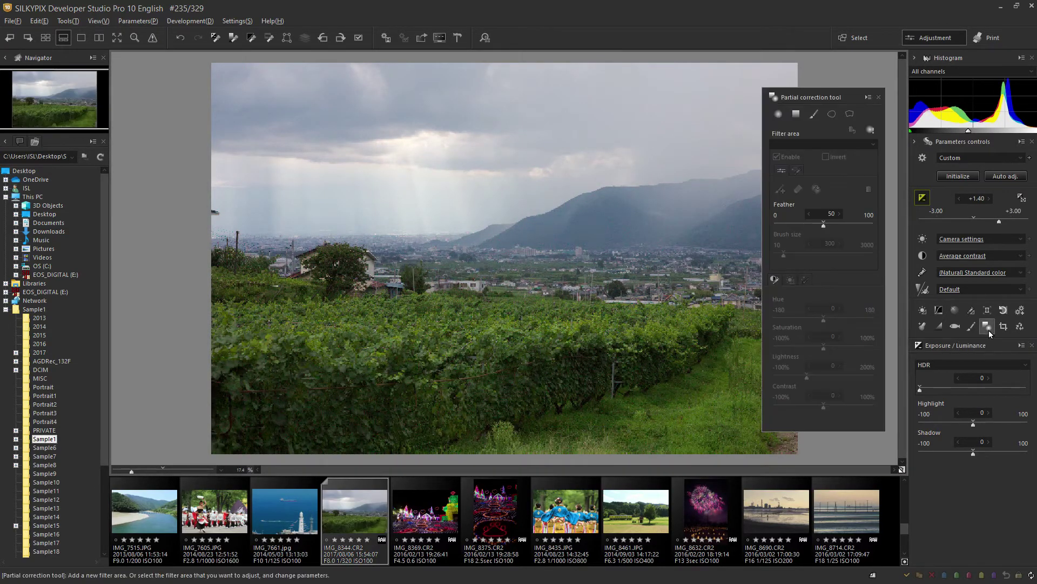
left_click(796, 114)
left_click_drag(662, 209, 648, 307)
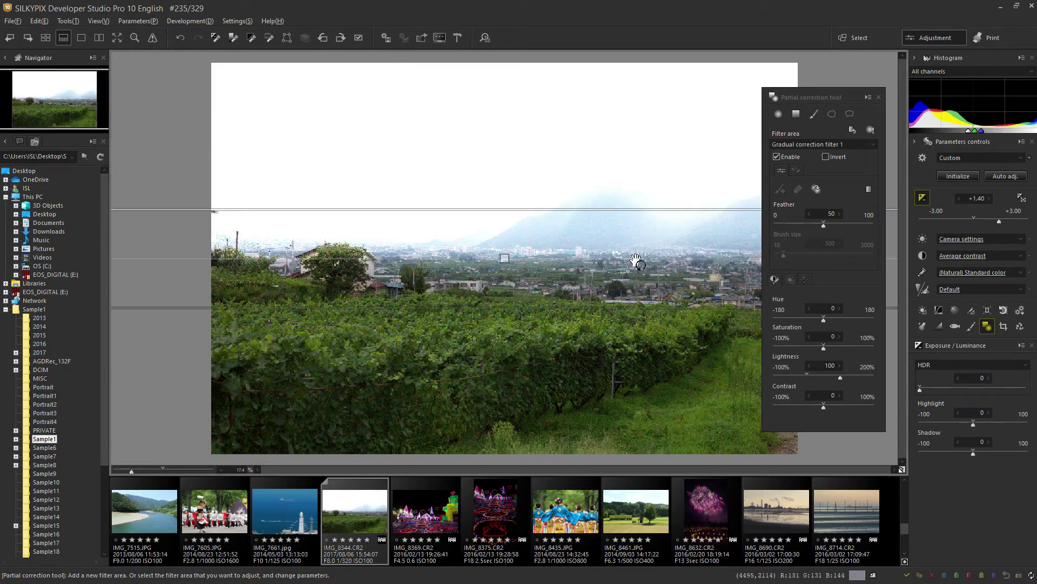
Step: Tilt the gradient to follow the sloping mountains, lower it slightly, and set lightness to -19
left_click_drag(636, 261, 637, 264)
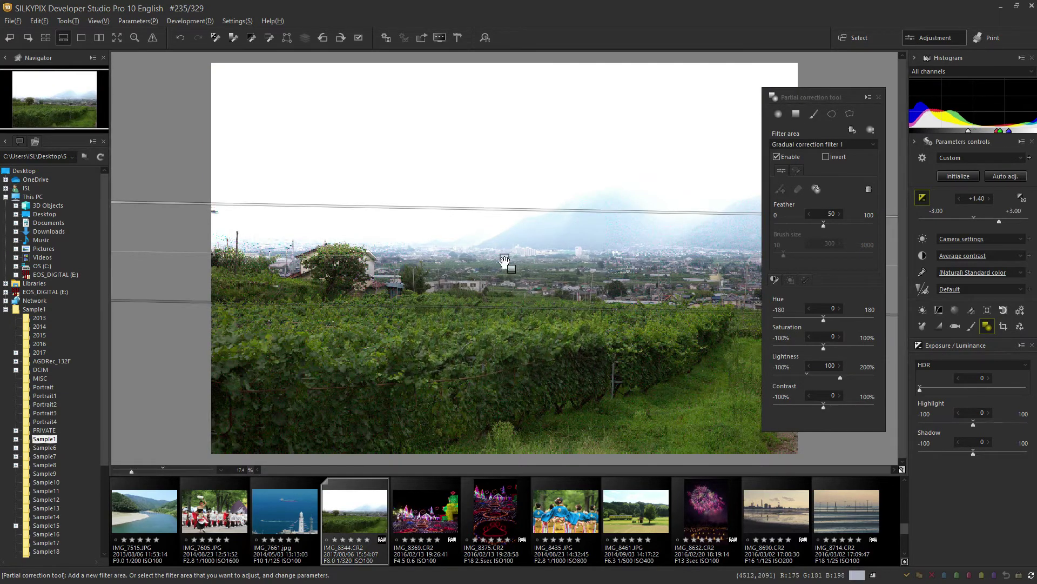
left_click_drag(504, 260, 488, 269)
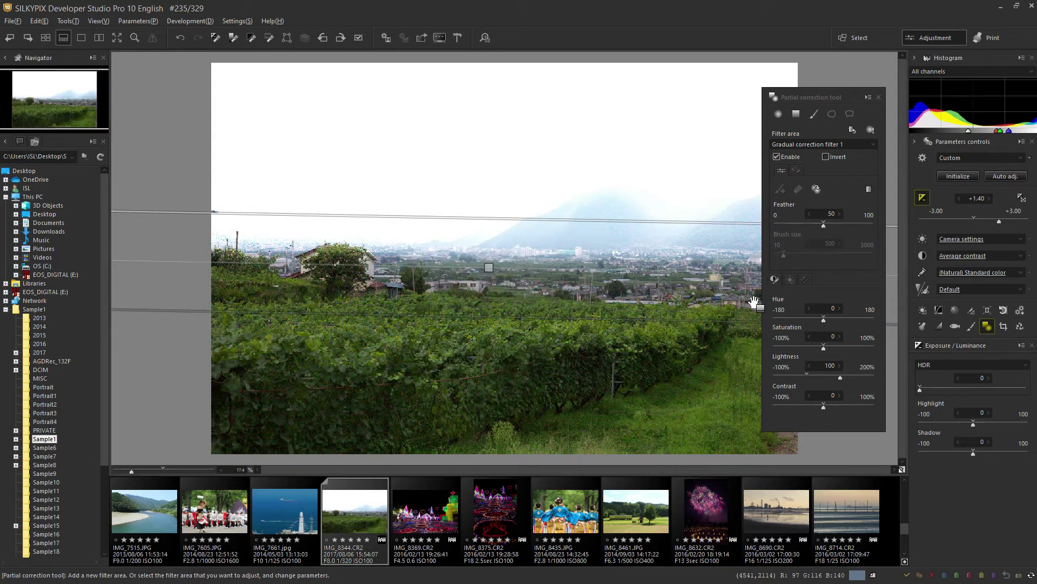
left_click_drag(840, 378, 810, 381)
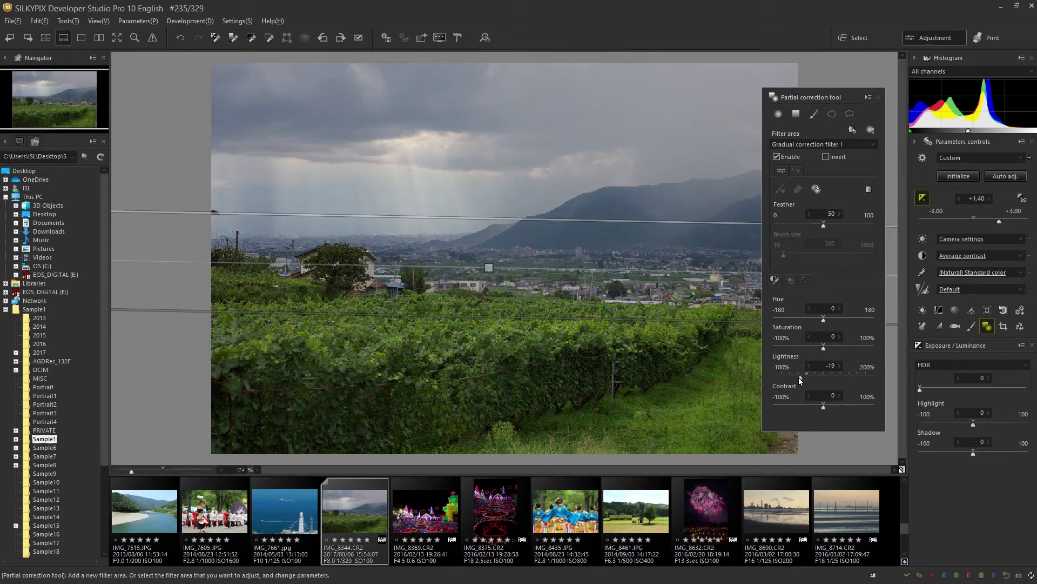
left_click(879, 96)
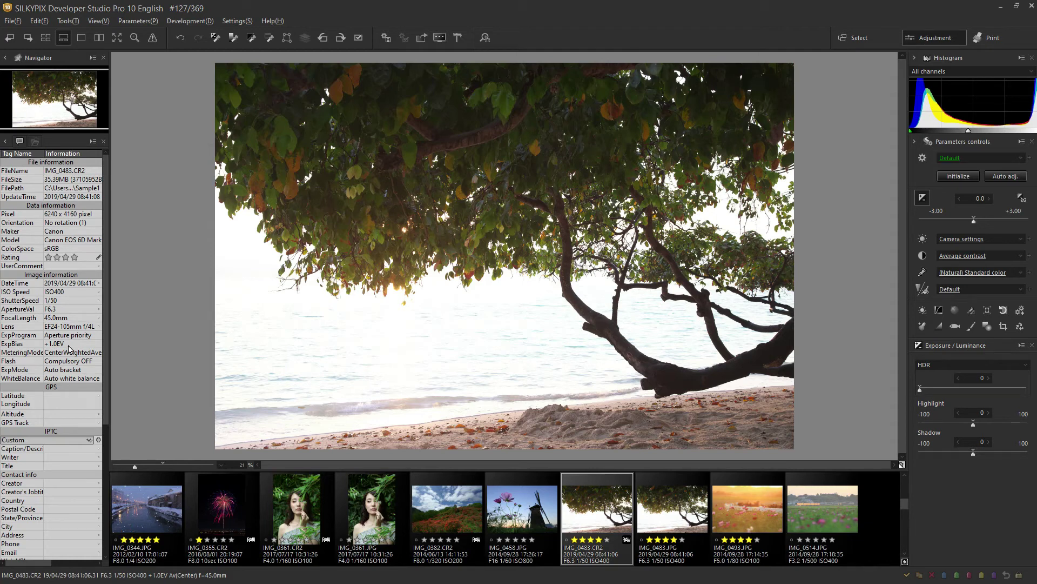
Step: Set IMG_0483.CR2 exposure to -2.00, compare it with default settings, then open IMG_0483.JPG
left_click_drag(941, 221, 938, 221)
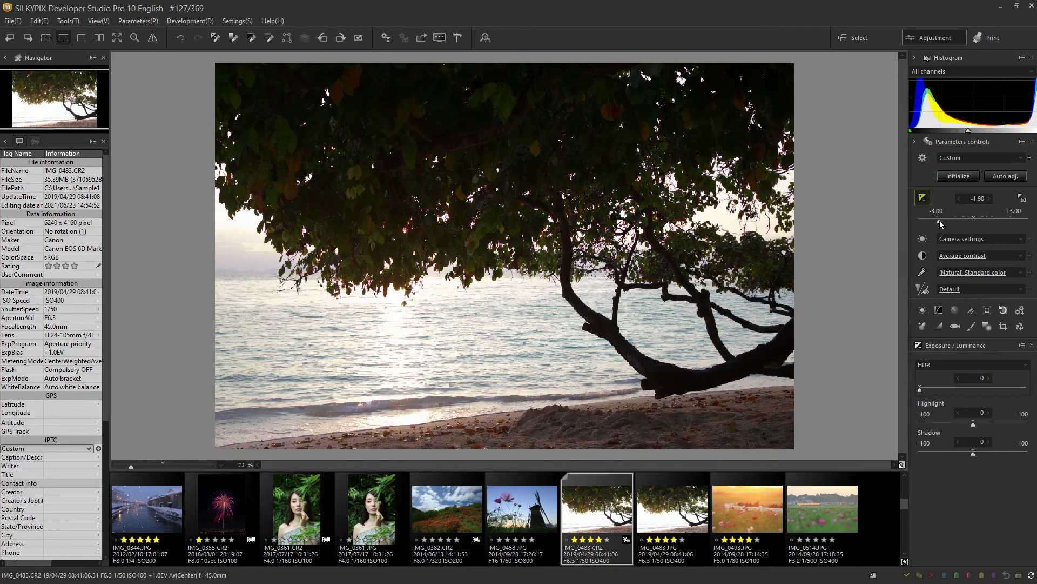
left_click(900, 465)
left_click(901, 465)
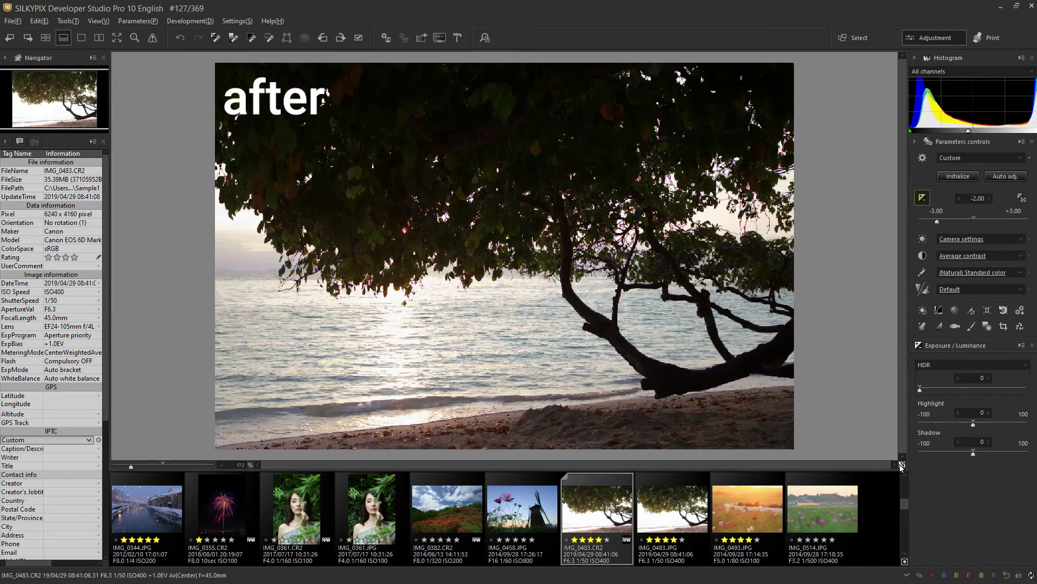
left_click(901, 465)
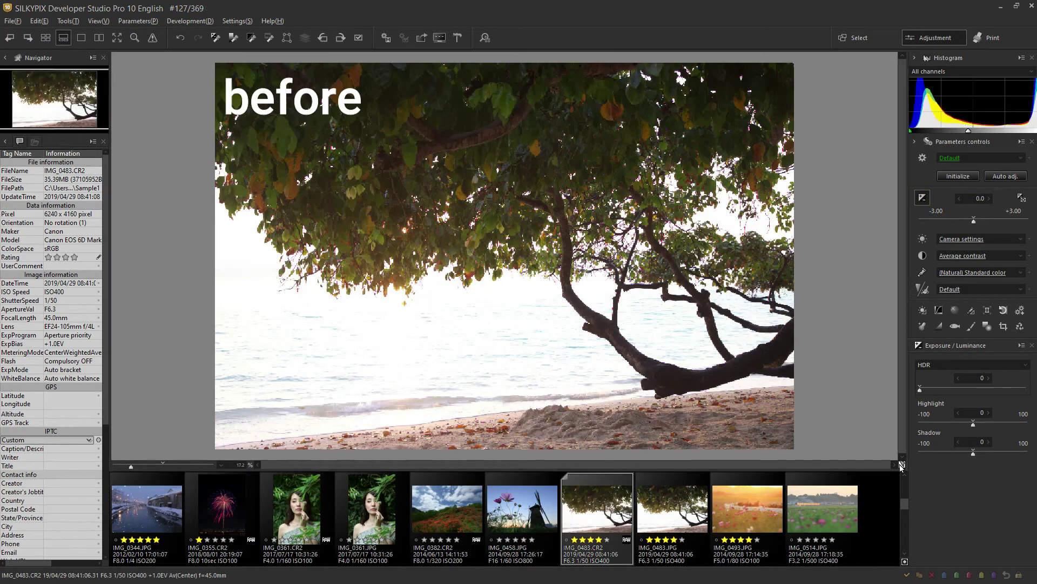
left_click(901, 465)
left_click(679, 519)
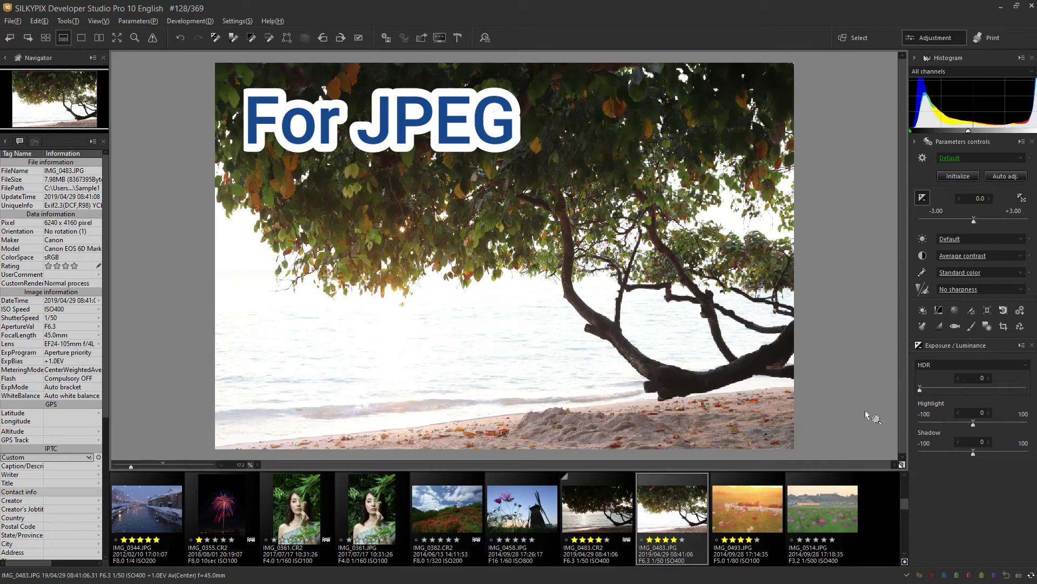
Step: Lower IMG_0483.JPG's exposure to -2.00 and toggle it against its default settings
left_click_drag(973, 221, 937, 222)
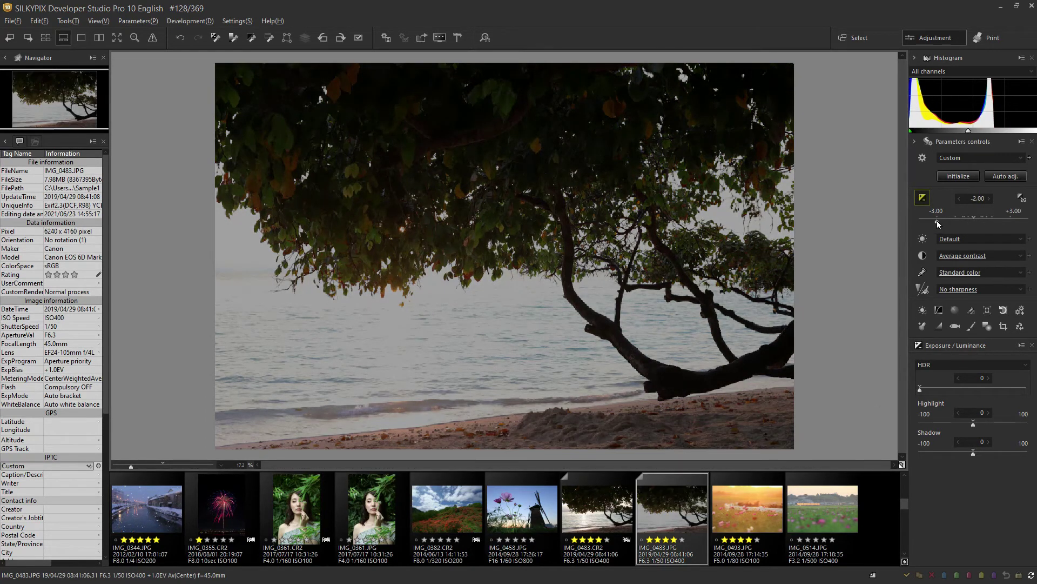
left_click(901, 465)
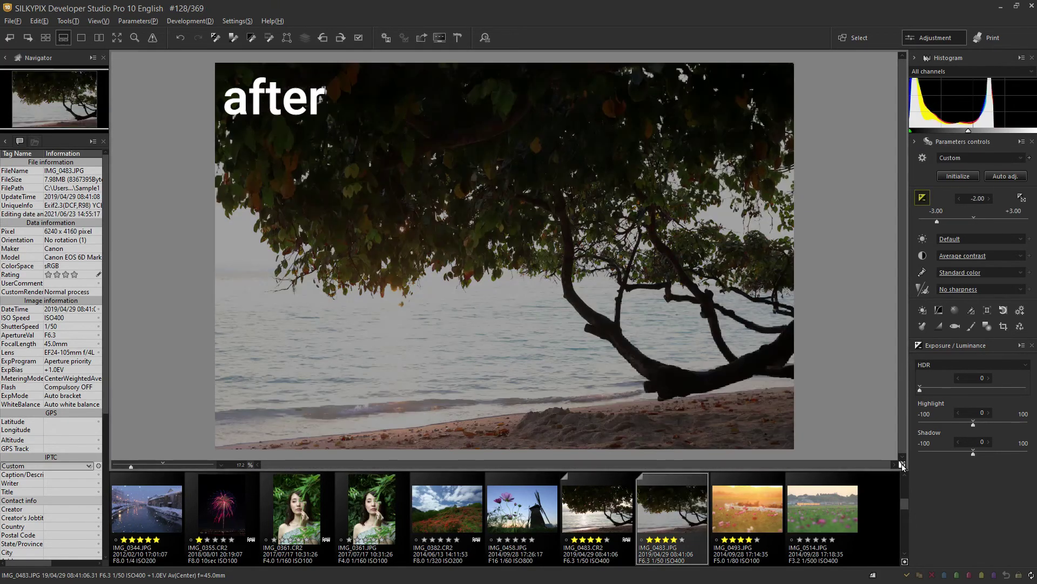
left_click(902, 464)
left_click(902, 465)
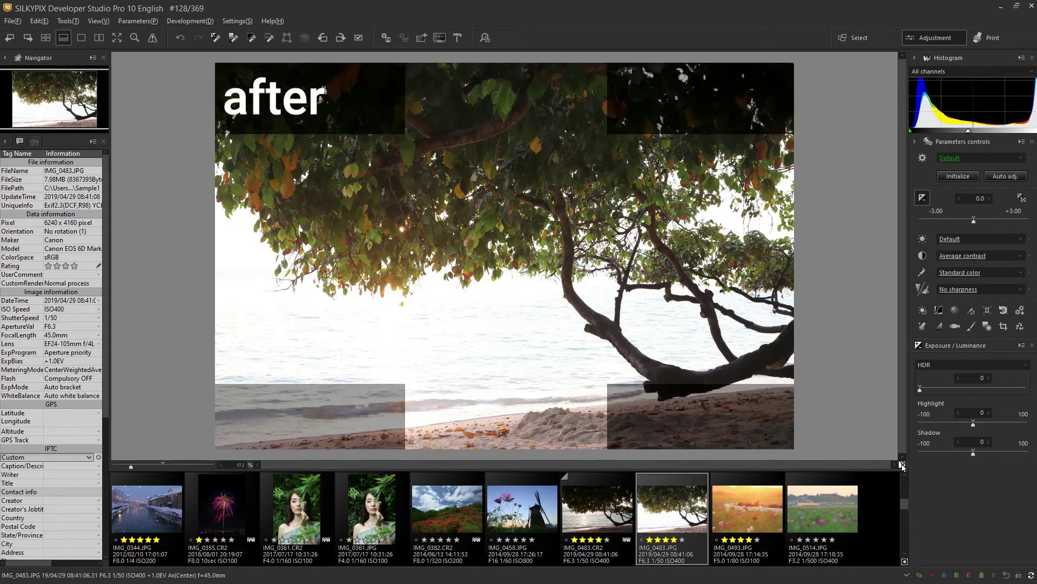
Step: Switch between the RAW IMG_0483.CR2 and the darkened JPEG to compare them
left_click(584, 518)
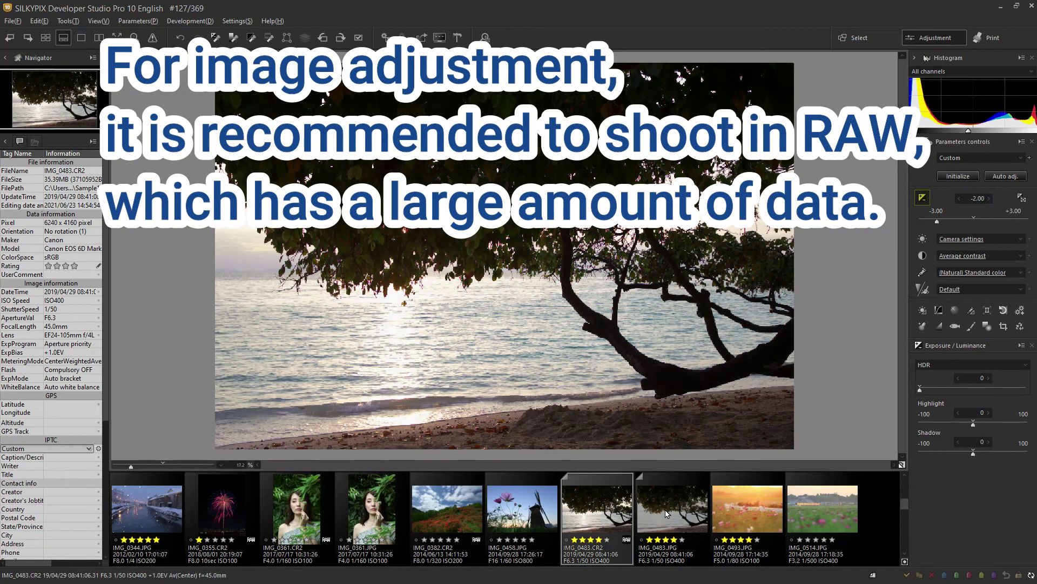
left_click(667, 514)
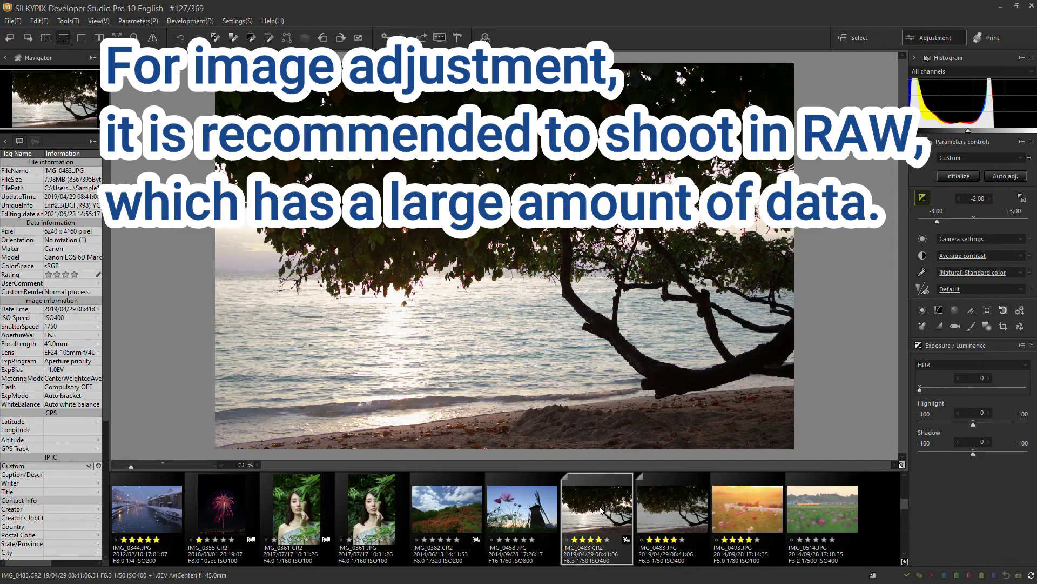
left_click(679, 525)
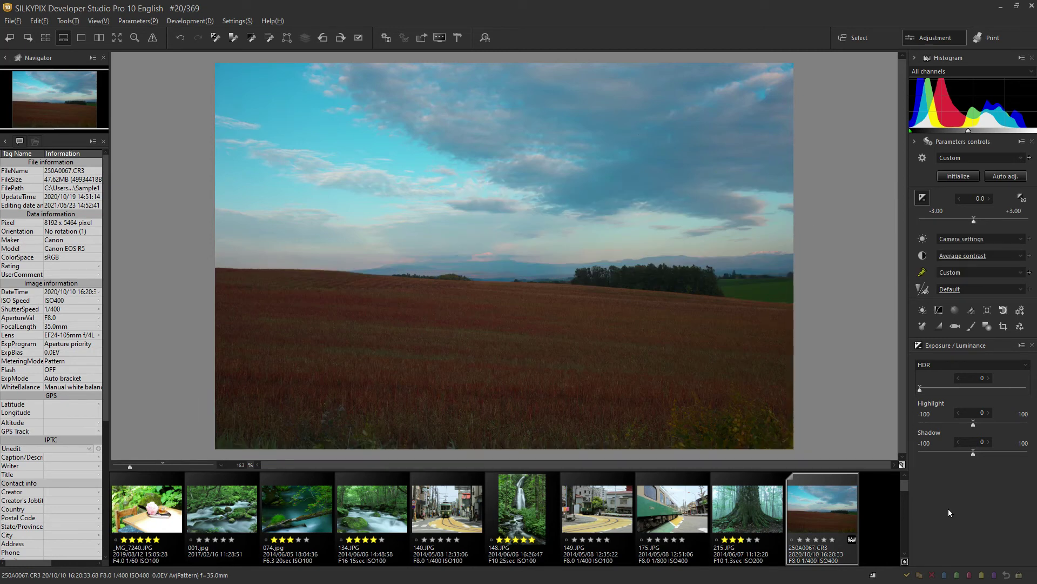
Step: Add a gradual correction filter to 250A0067.CR3, rotated over the field and moved to the horizon
left_click(987, 325)
left_click(797, 114)
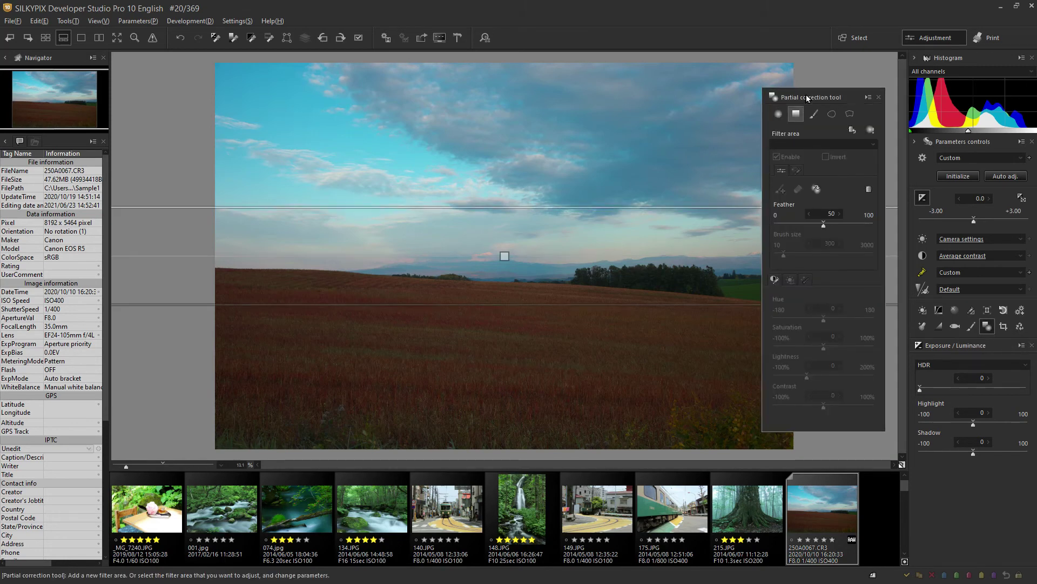
left_click_drag(808, 91, 864, 93)
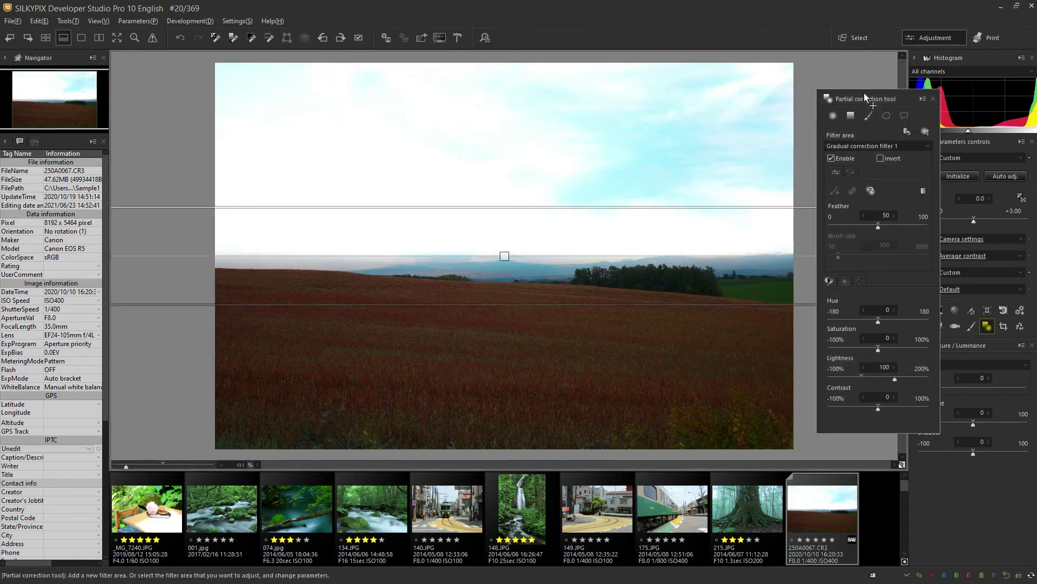
left_click_drag(533, 340, 403, 269)
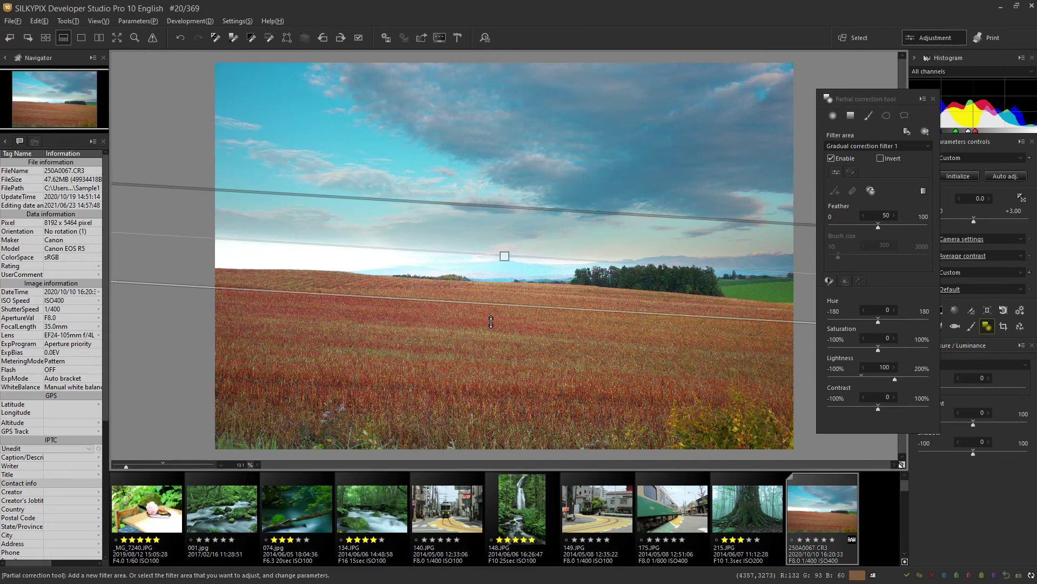
left_click_drag(504, 256, 505, 282)
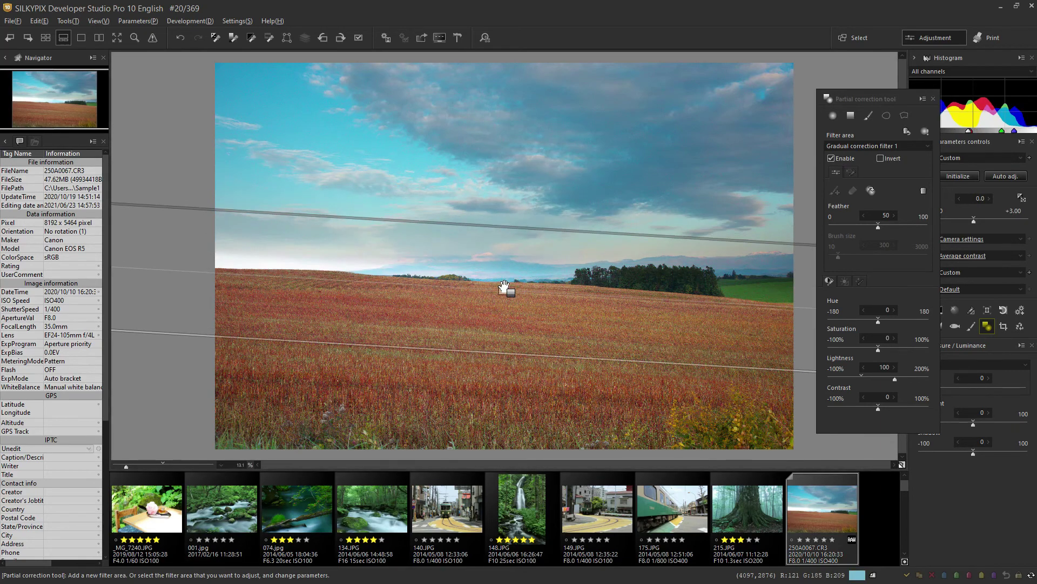
Step: Set the filter's lightness to 47 and toggle it off and on to compare before and after
left_click_drag(878, 375, 877, 376)
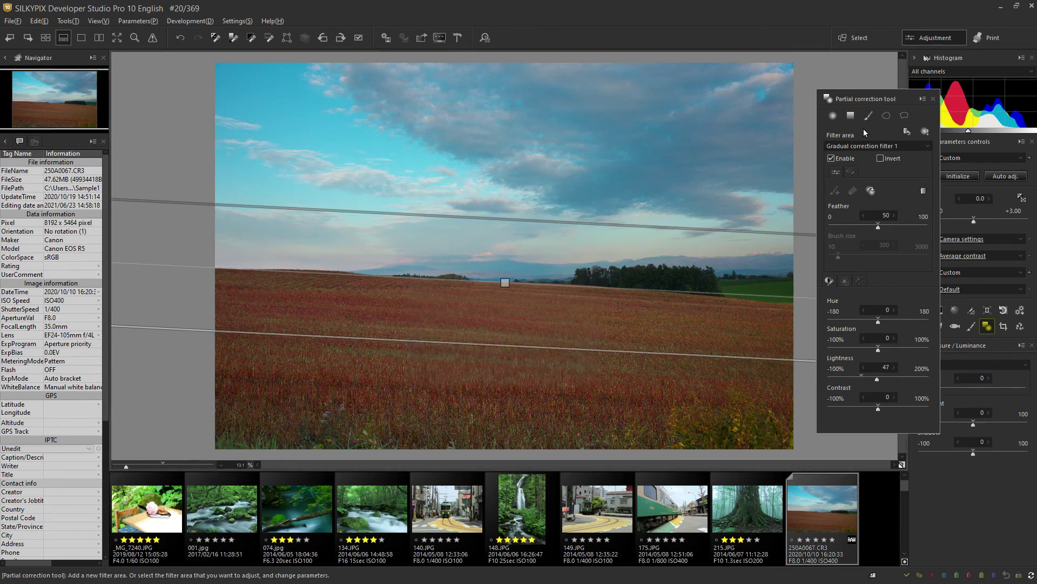
left_click(831, 158)
left_click(831, 158)
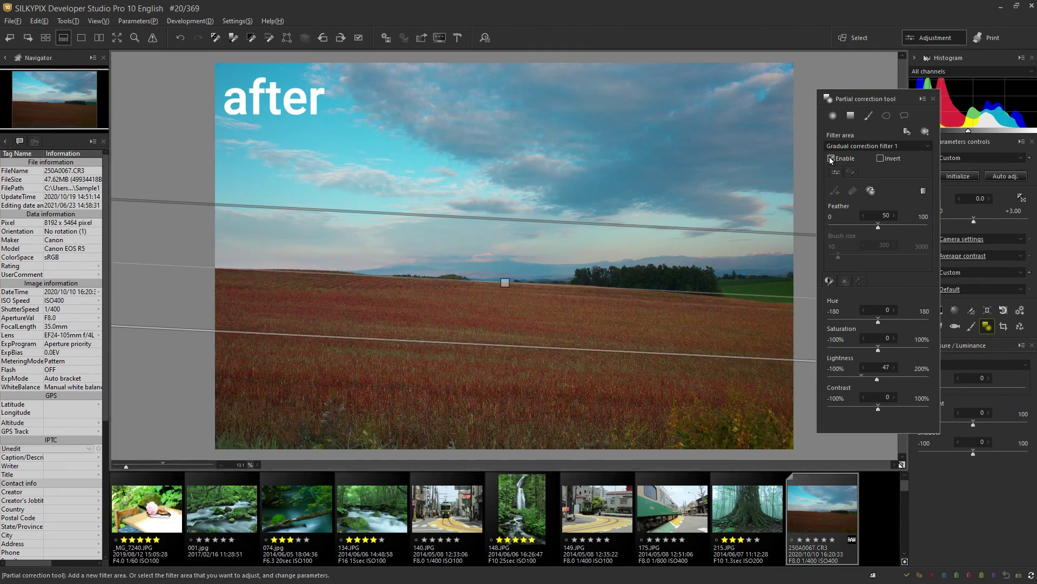
left_click(830, 158)
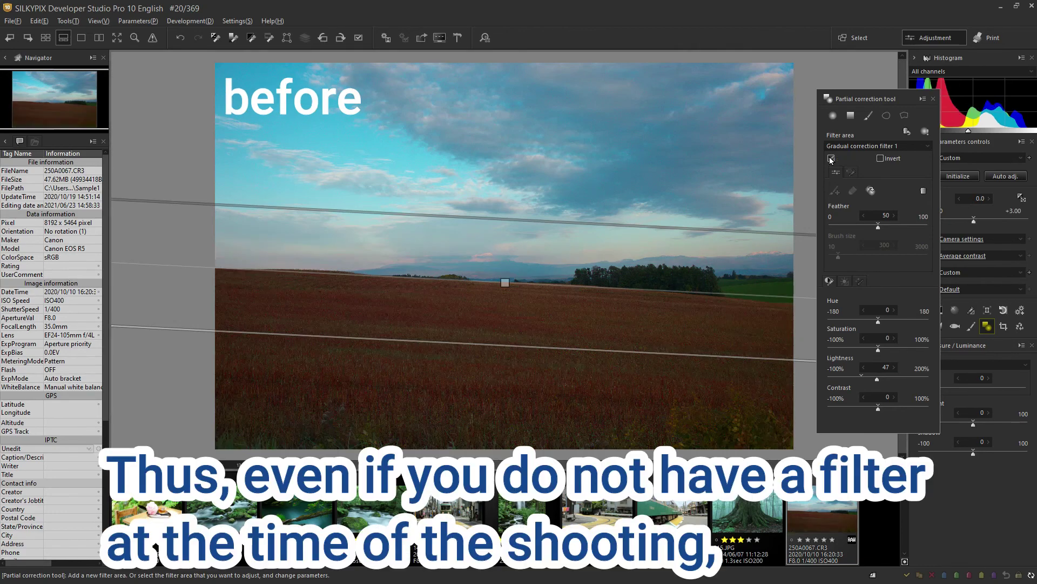
left_click(830, 158)
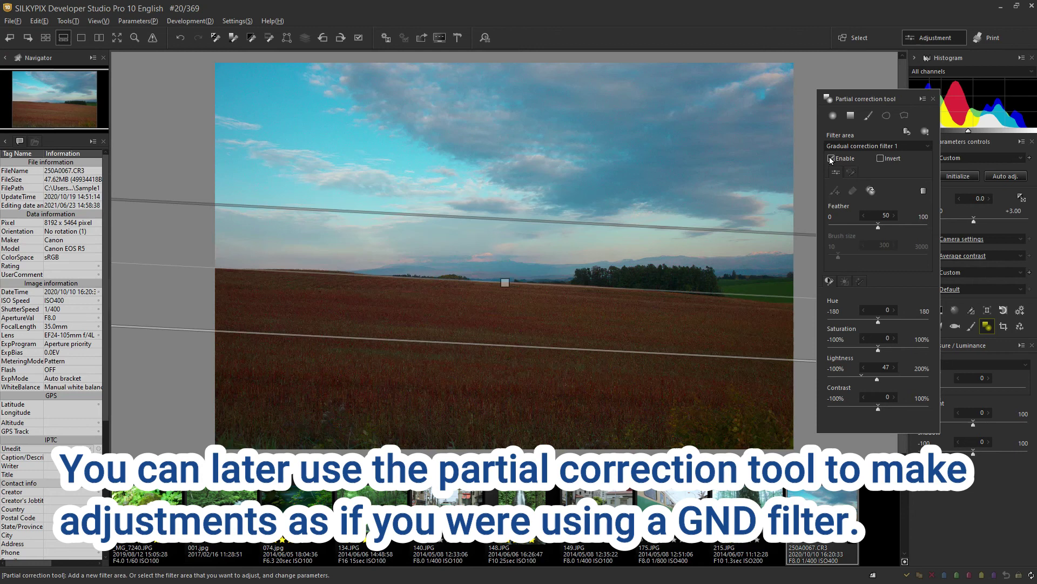
left_click(830, 158)
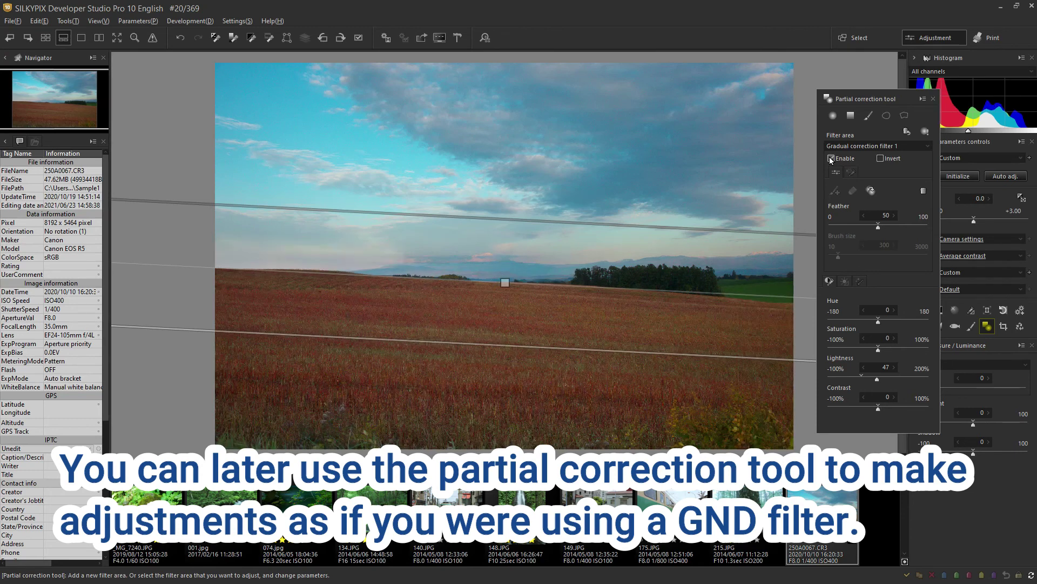
left_click(933, 99)
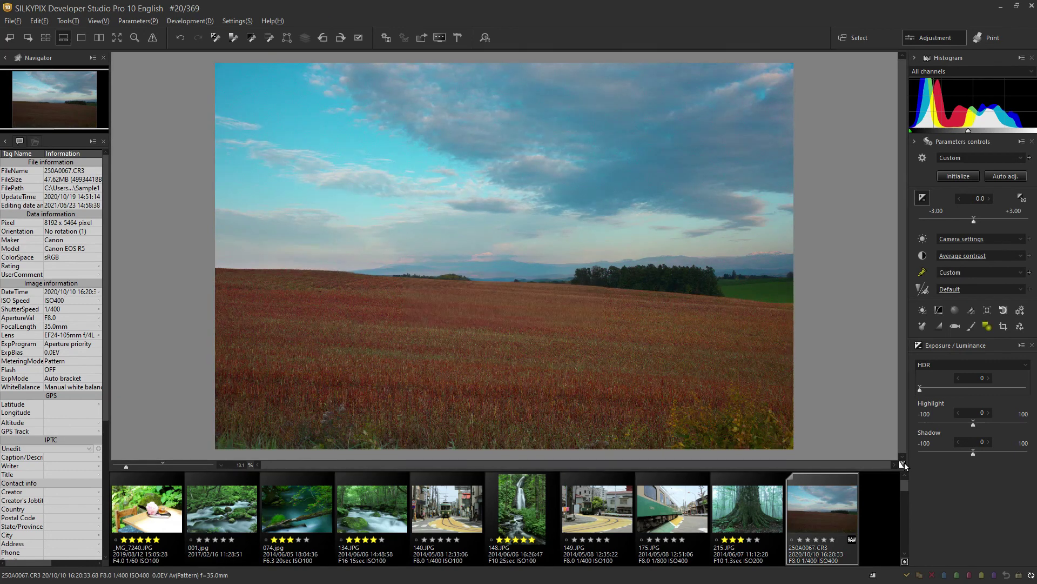
left_click(902, 463)
left_click(905, 463)
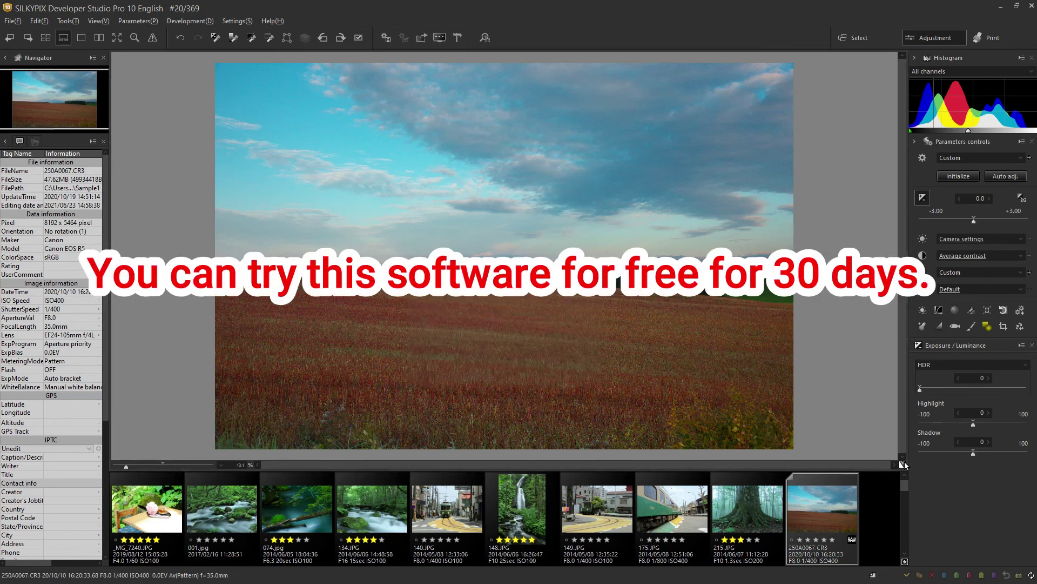
left_click(904, 461)
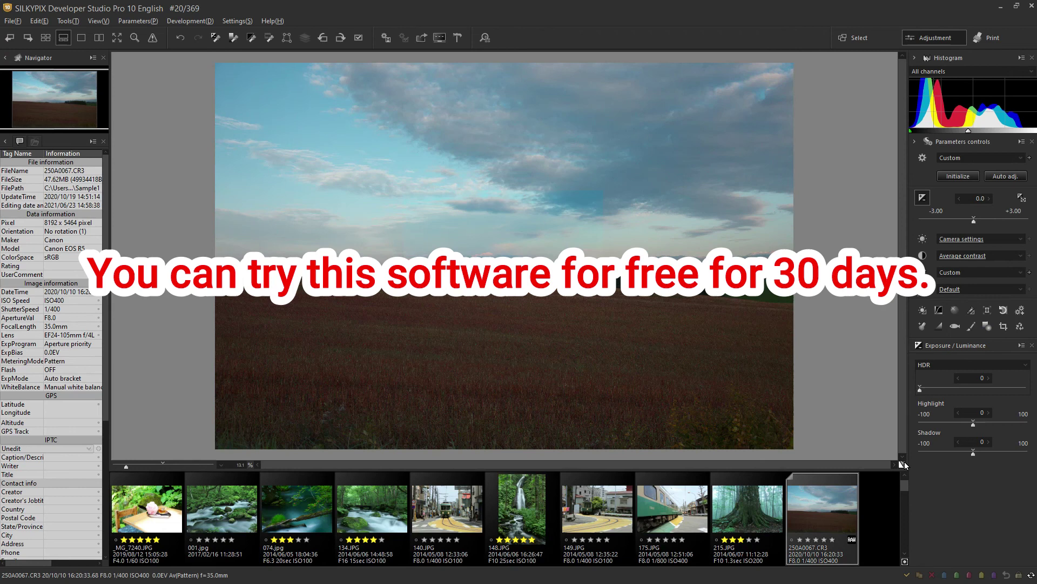
key("ctrl+d")
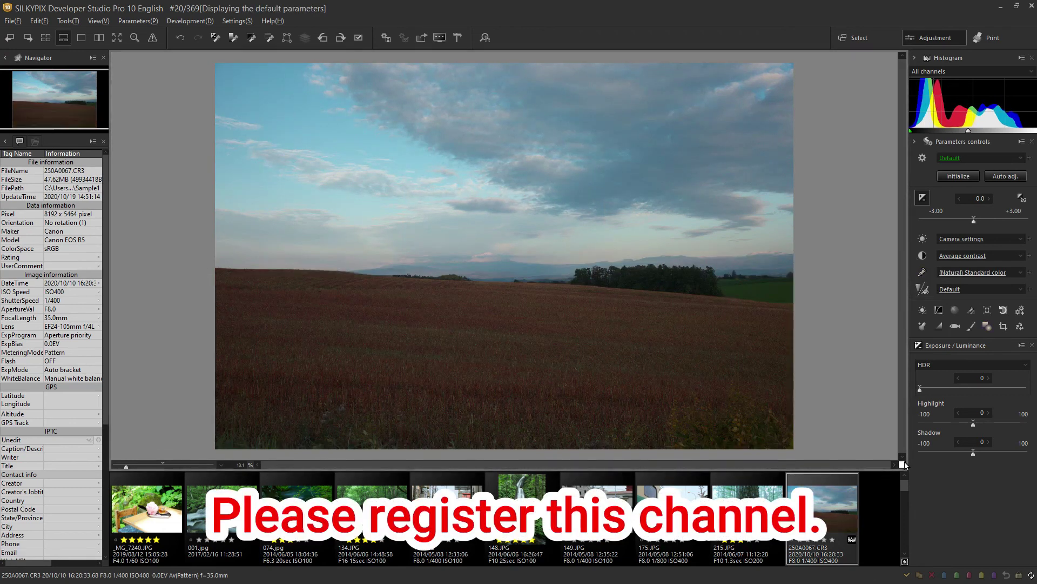
key("ctrl+d")
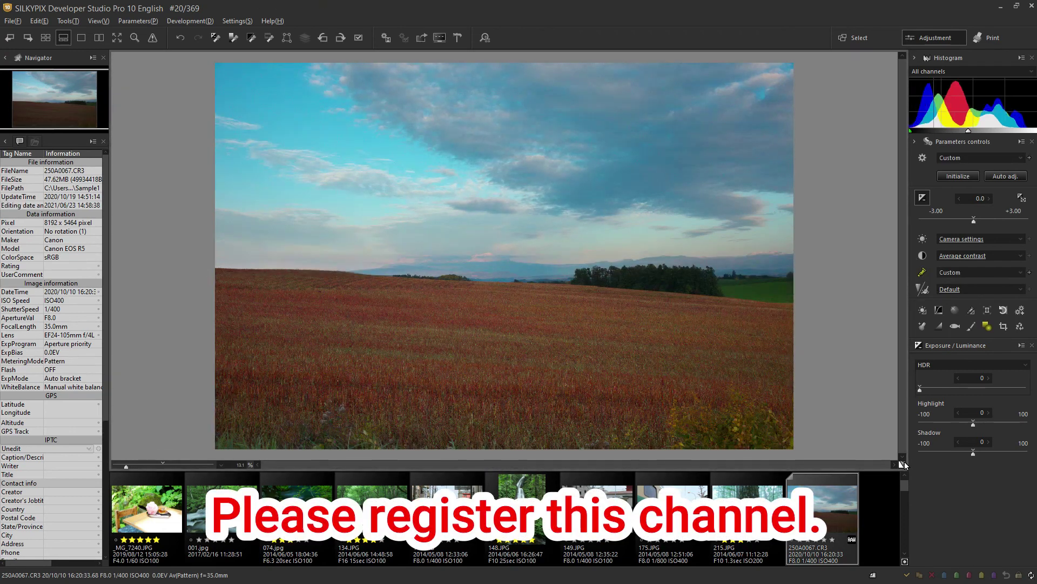